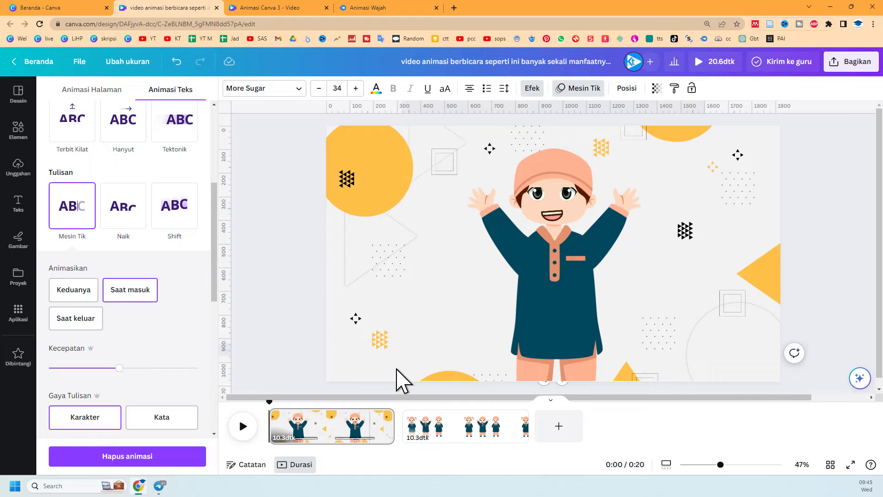
Open the self-recording studio from the uploads and set the recording camera to Tanpa kamera.
left_click(27, 174)
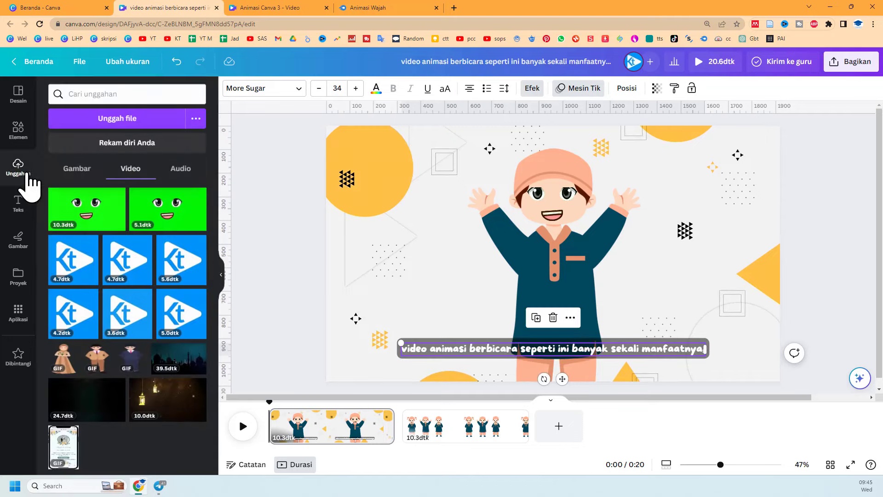
left_click(161, 146)
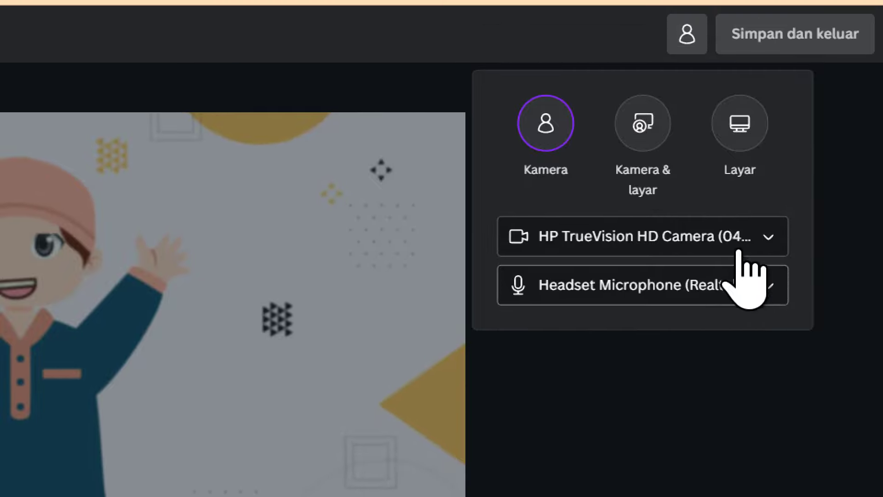
left_click(777, 255)
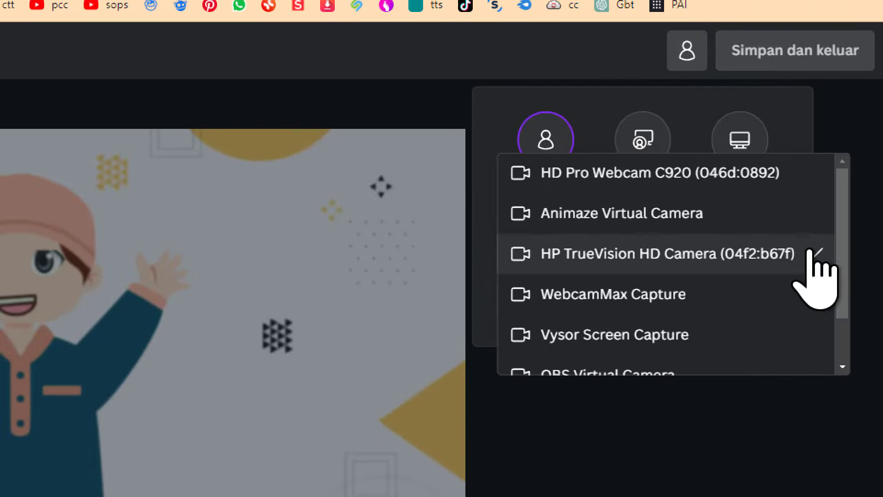
scroll(845, 276, "down", 3)
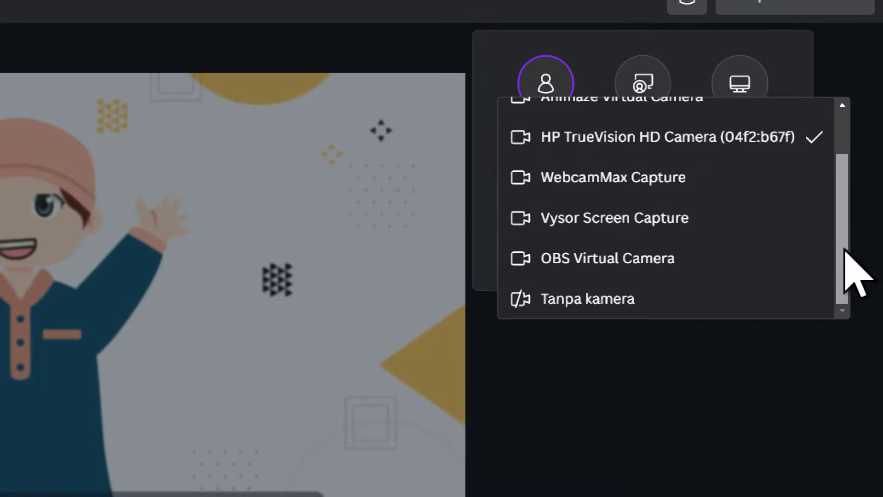
left_click(650, 252)
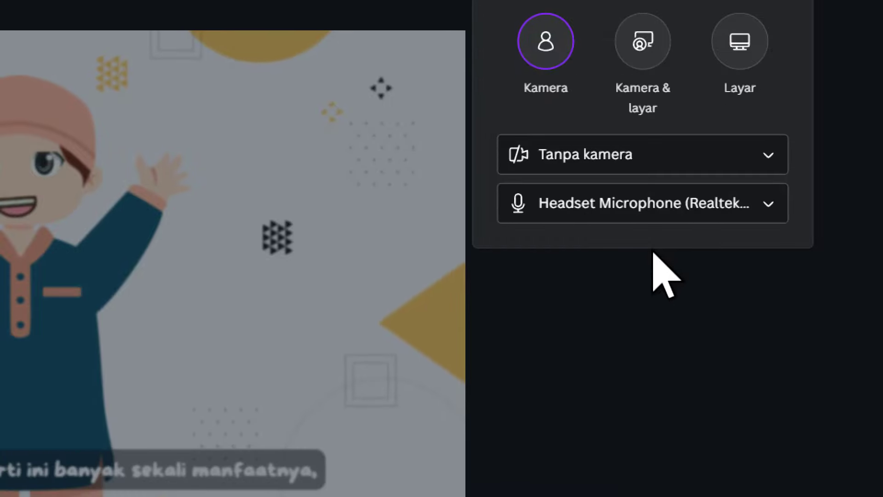
Review the available microphones and keep Headset Microphone (Realtek(R) Audio) as the recording input.
left_click(673, 252)
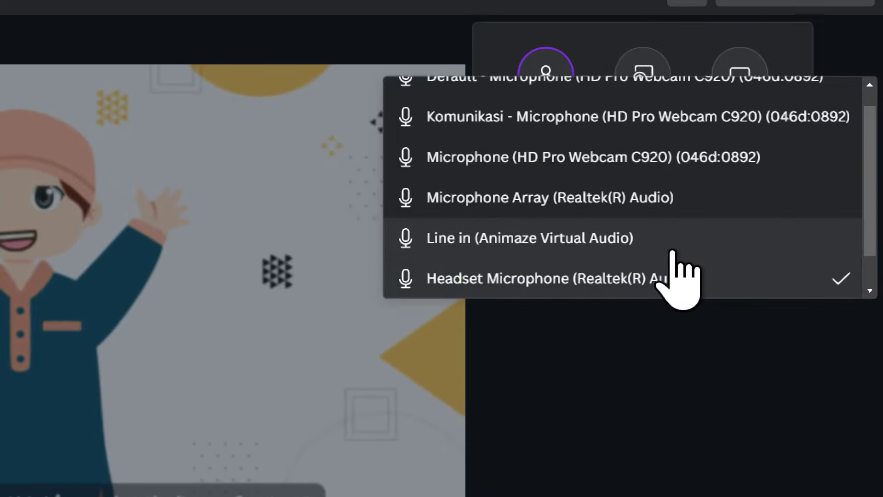
scroll(824, 253, "down", 2)
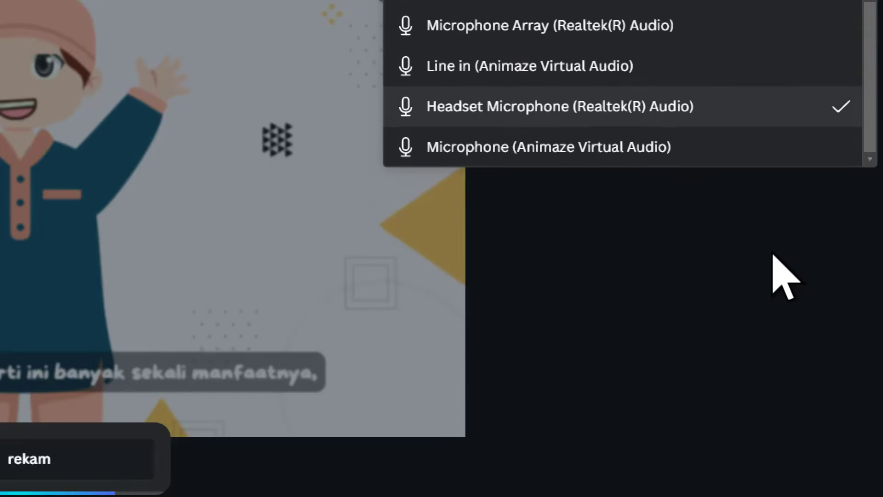
left_click(771, 405)
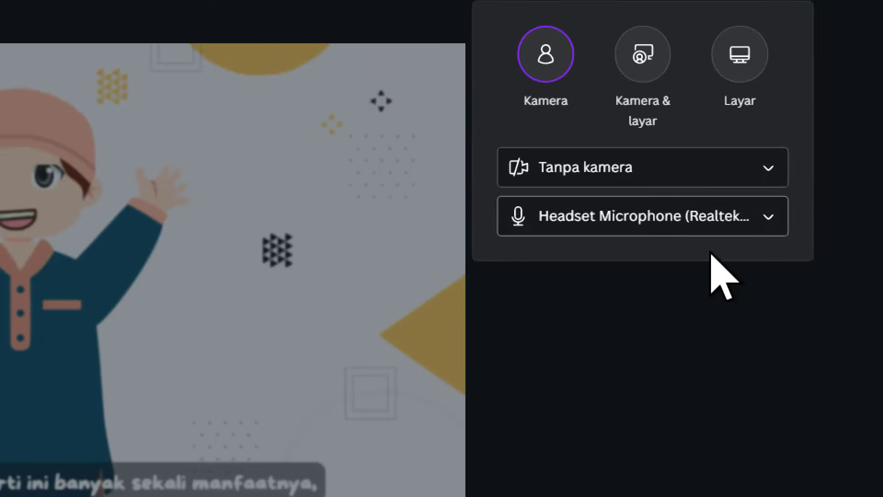
left_click(754, 228)
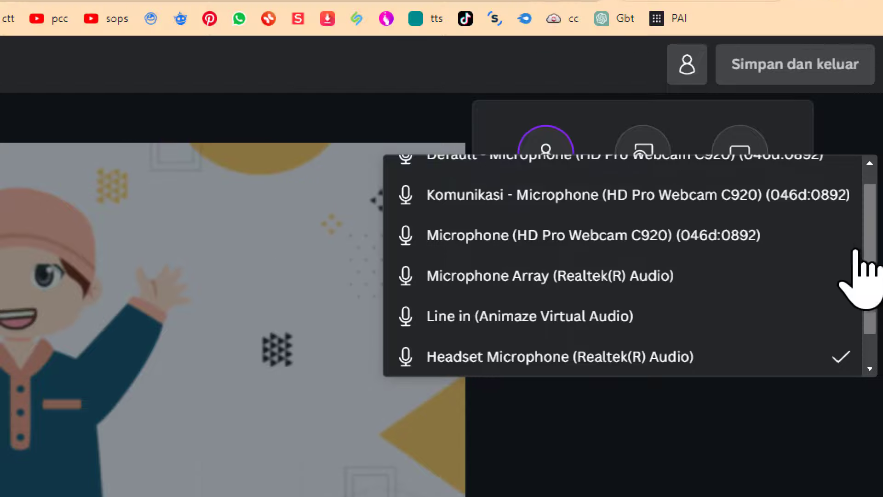
scroll(816, 188, "up", 1)
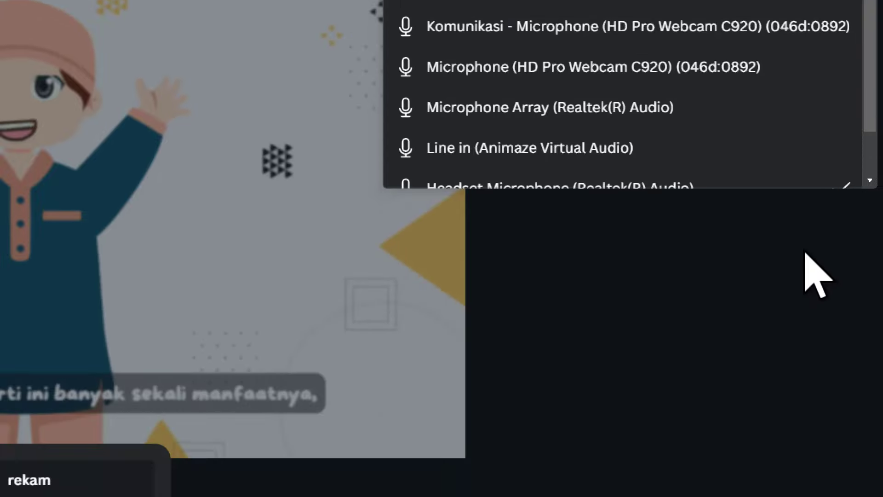
left_click(812, 488)
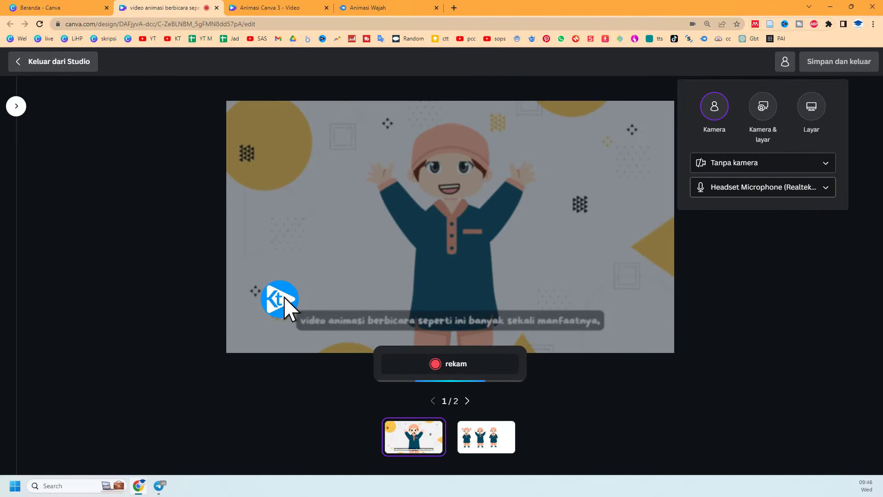
Move the round recording bubble to the upper-left corner of the first page.
left_click(297, 312)
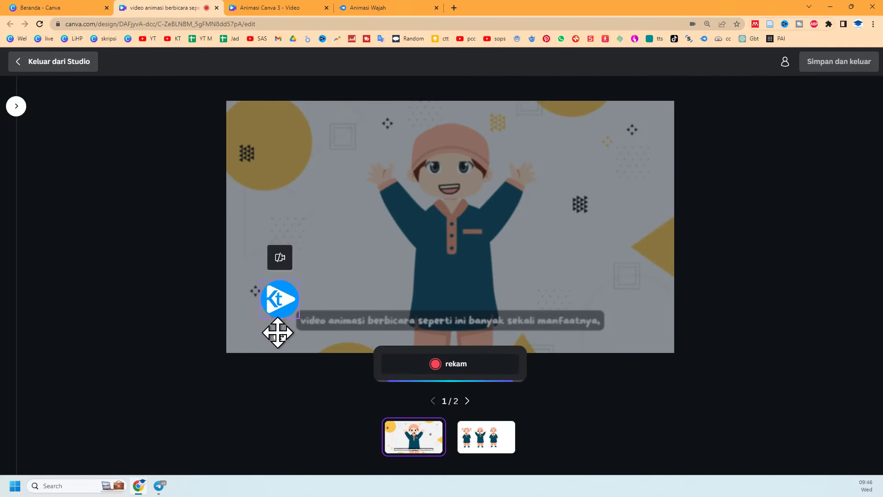
left_click_drag(279, 336, 247, 157)
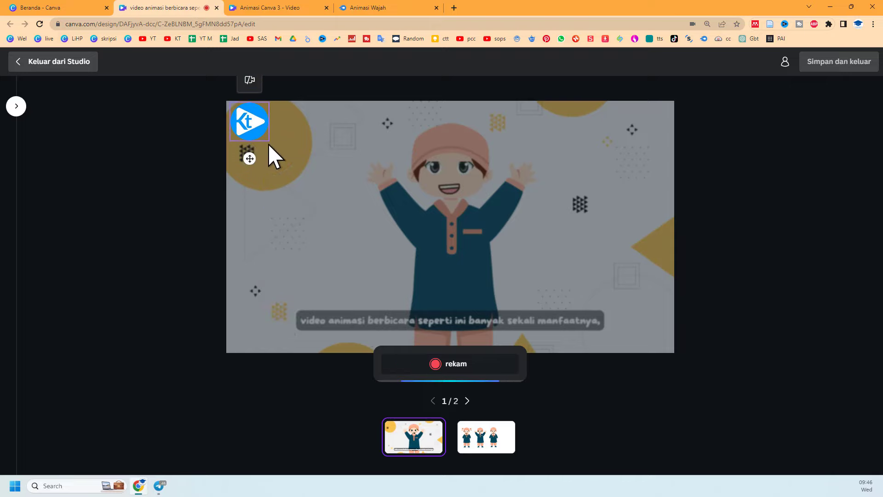
mouse_move(260, 124)
left_mouse_down()
mouse_move(268, 128)
mouse_move(261, 126)
left_mouse_up()
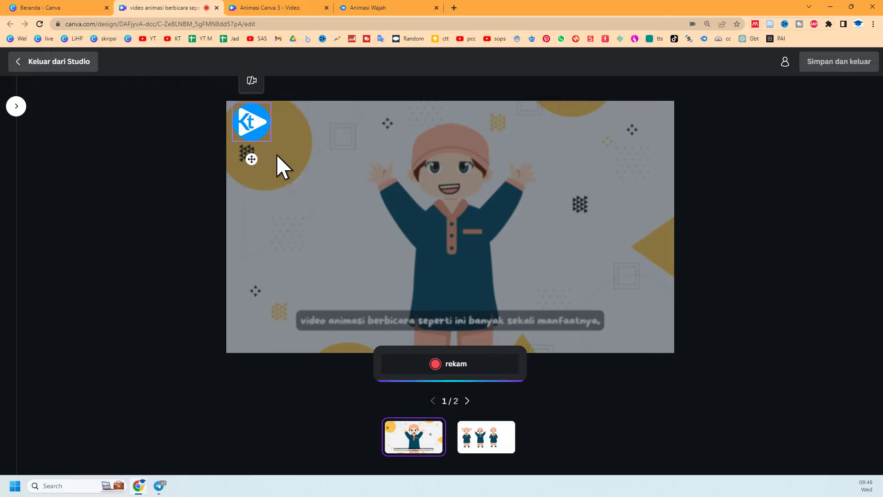
Record a voice-over of about 6 seconds on the first page, save the recording and leave the studio.
left_click(467, 371)
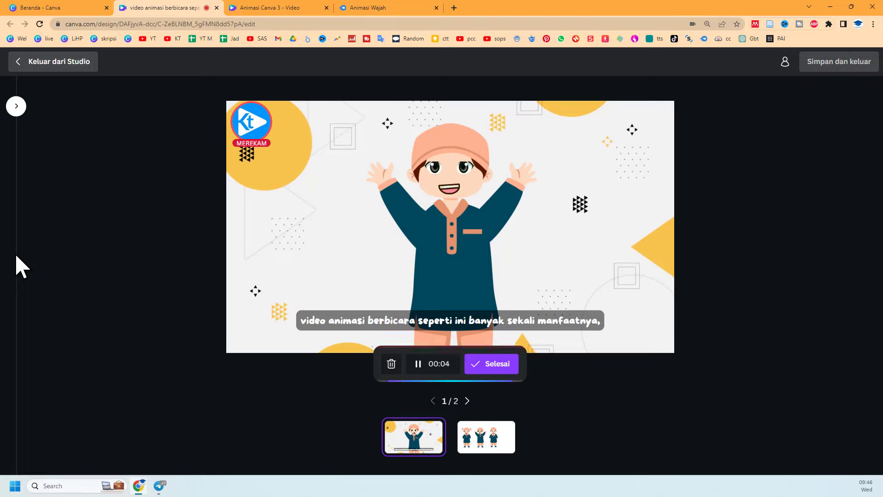
left_click(493, 364)
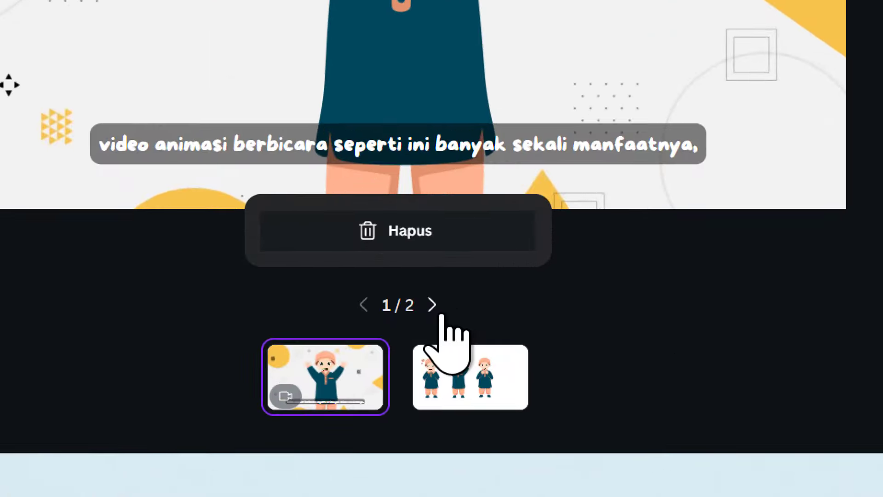
left_click(437, 309)
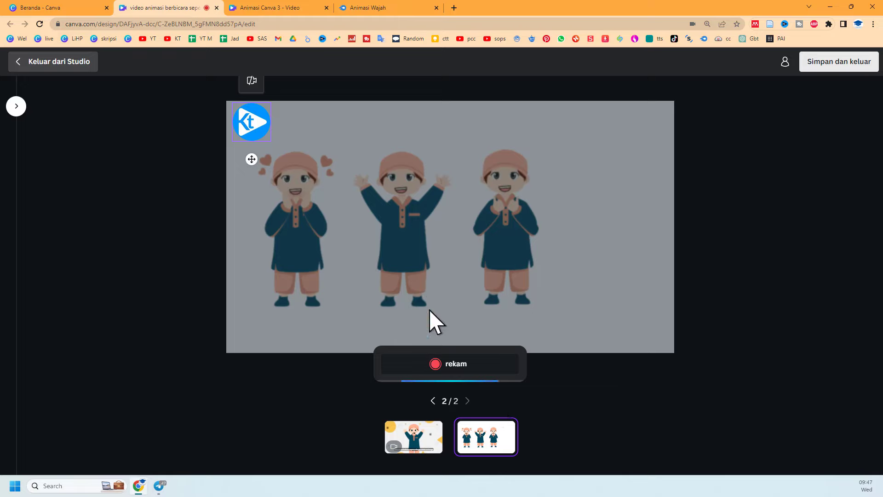
left_click(434, 401)
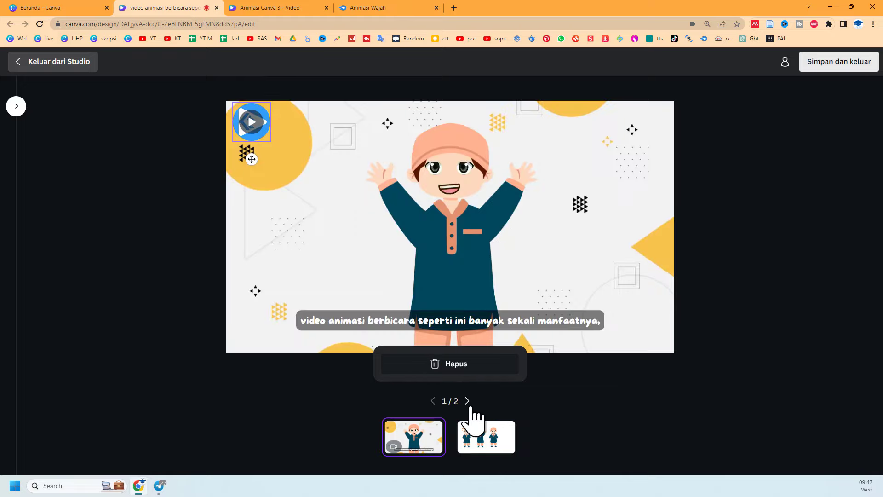
left_click(508, 424)
left_click(436, 403)
left_click(831, 70)
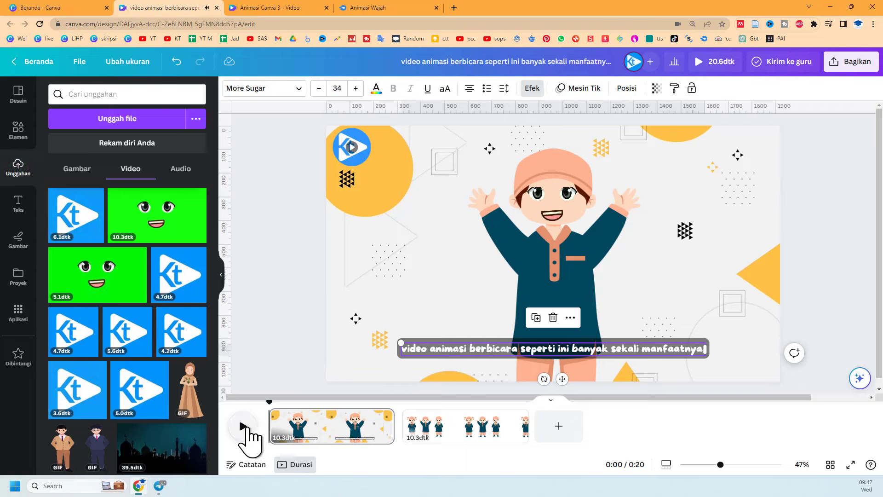
Play the first page to find where the narration ends, trim the page to 6.3 seconds and return to the start.
left_click(244, 427)
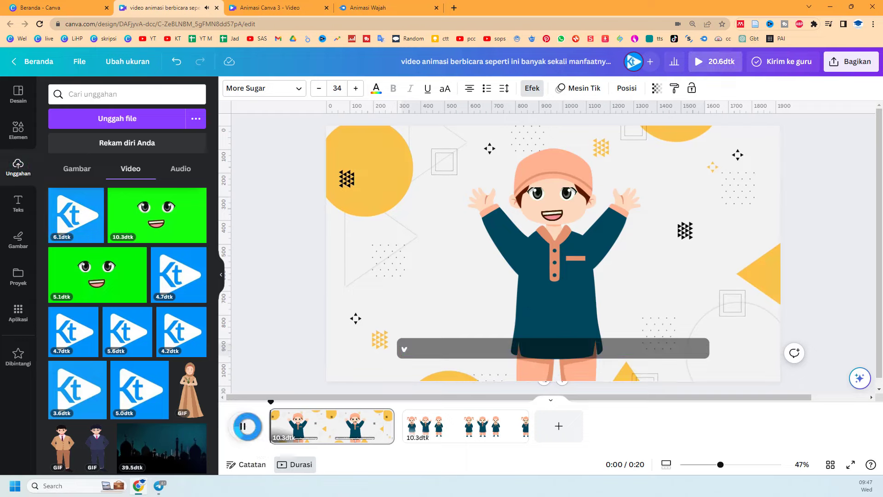
left_click(249, 428)
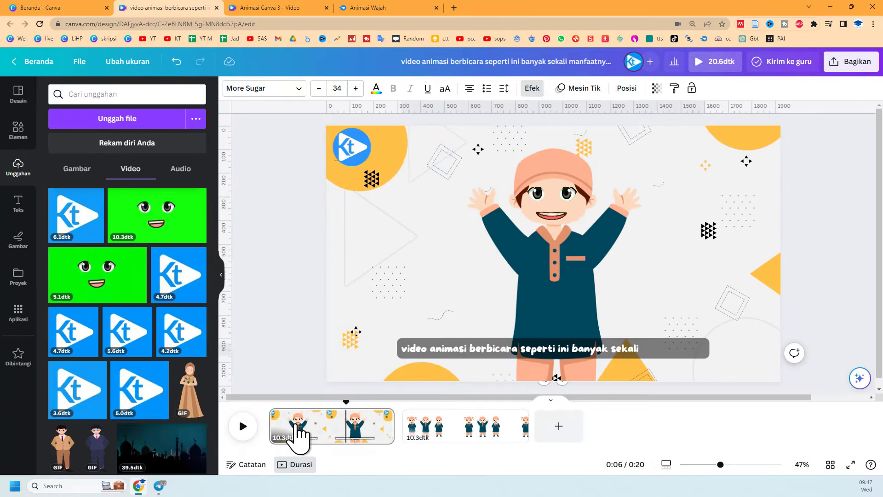
left_click_drag(383, 423, 357, 423)
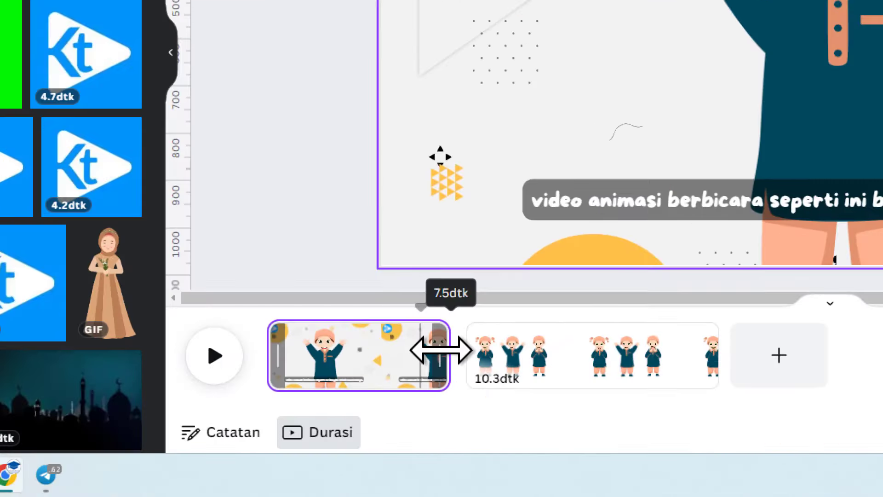
mouse_move(441, 351)
left_mouse_down()
mouse_move(419, 350)
mouse_move(455, 350)
mouse_move(441, 355)
left_mouse_up()
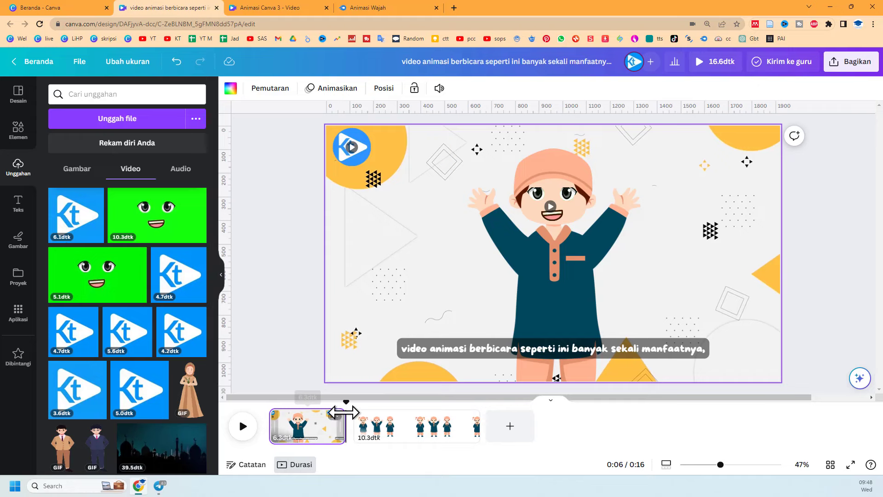
left_click_drag(343, 405, 256, 407)
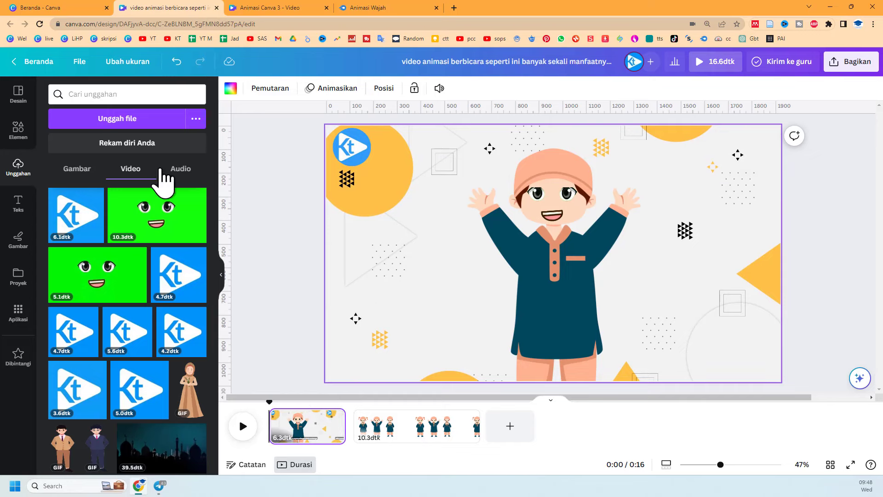
Add the uploaded audio track "Cuckoo Clock - Quincas Moreira" as background music for the video.
left_click(177, 171)
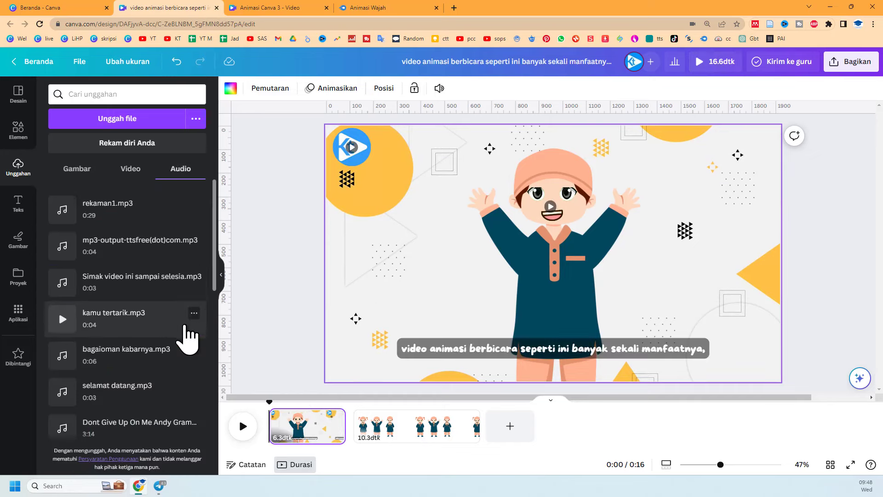
scroll(187, 341, "down", 7)
scroll(186, 340, "down", 5)
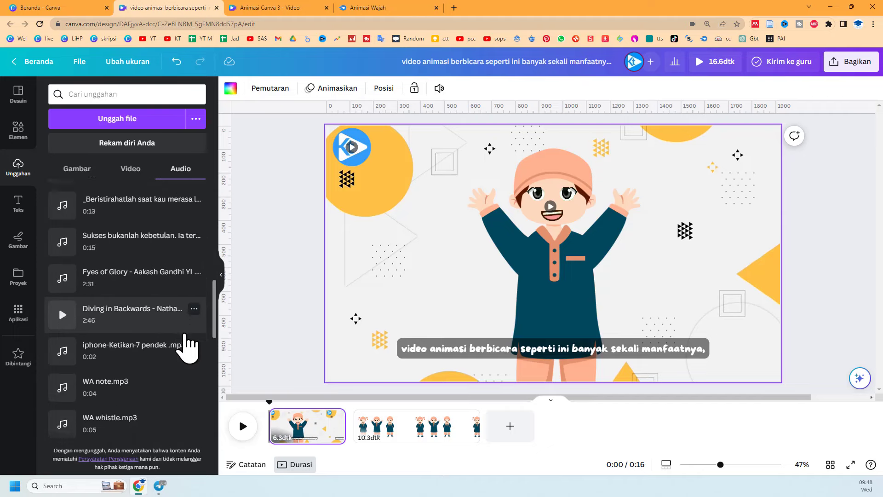
scroll(187, 342, "down", 5)
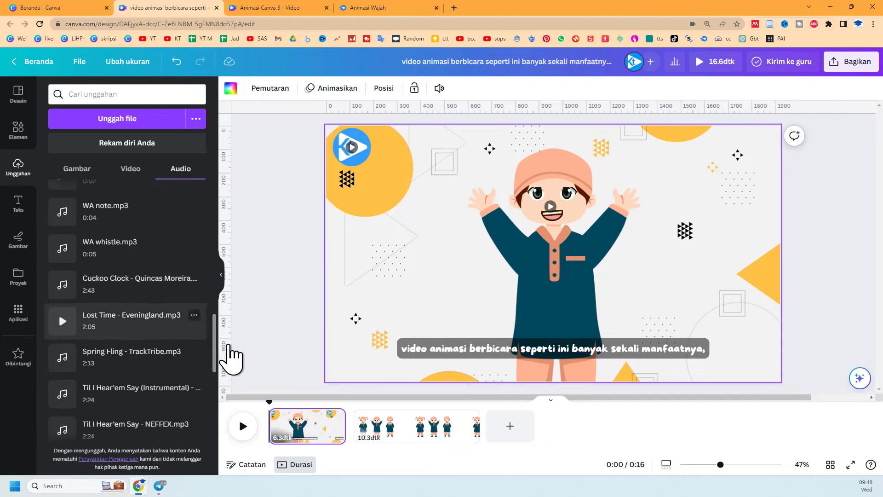
left_click(121, 299)
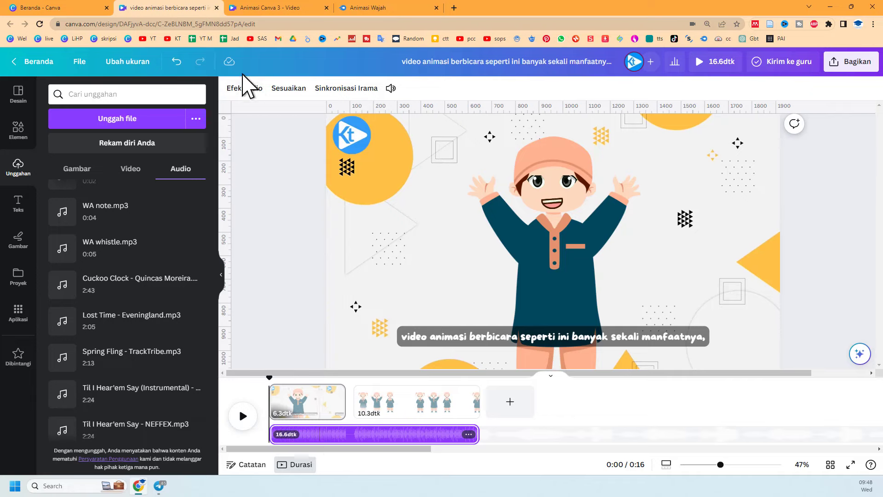
Give the background music a 0.4-second fade-out and set its volume to 20.
left_click(244, 90)
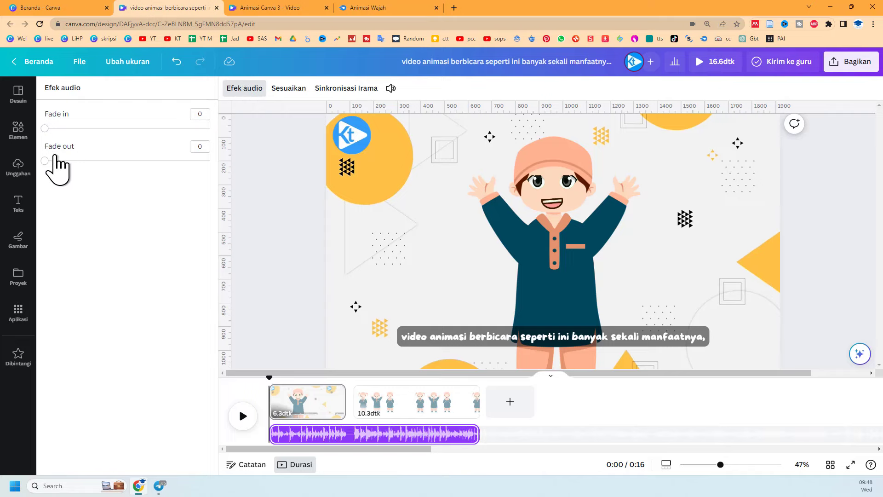
left_click_drag(44, 161, 58, 160)
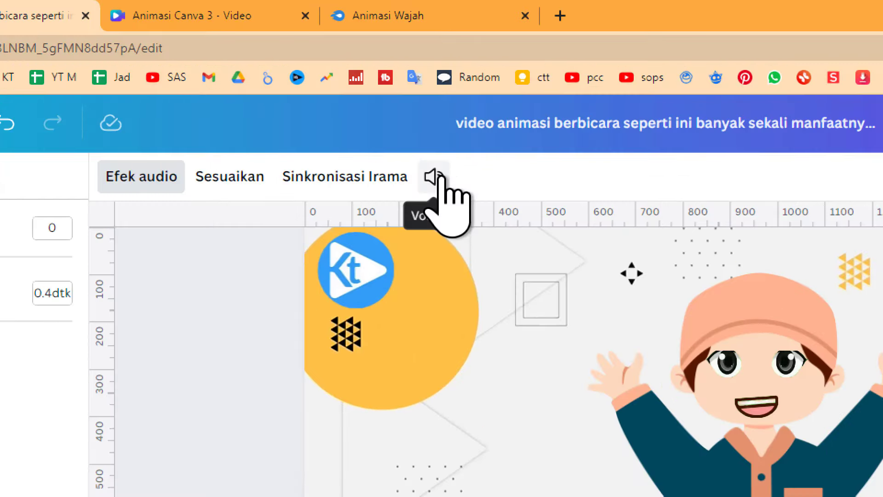
left_click(391, 88)
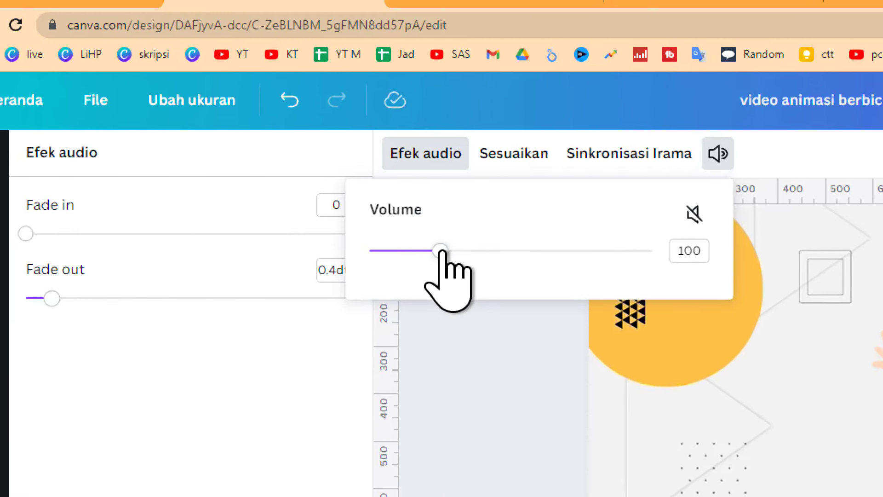
mouse_move(439, 250)
left_mouse_down()
mouse_move(419, 253)
mouse_move(435, 246)
left_mouse_up()
mouse_move(449, 245)
left_mouse_down()
mouse_move(429, 245)
mouse_move(439, 246)
left_mouse_up()
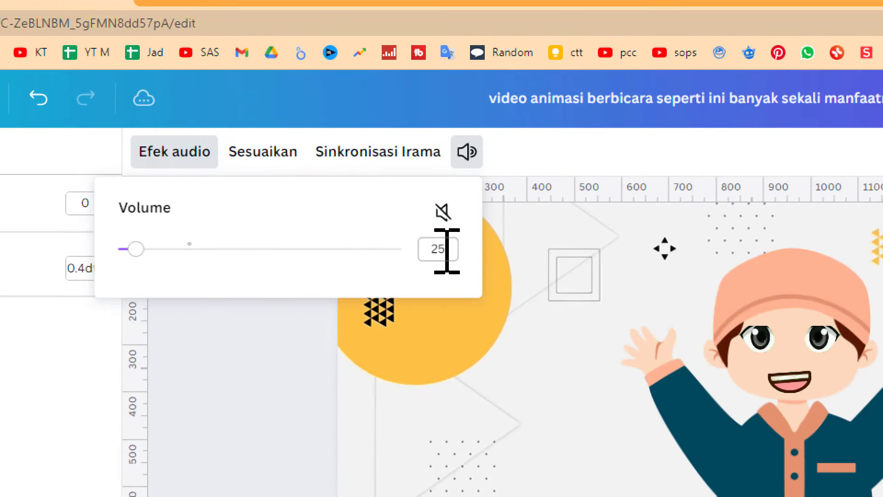
double_click(446, 251)
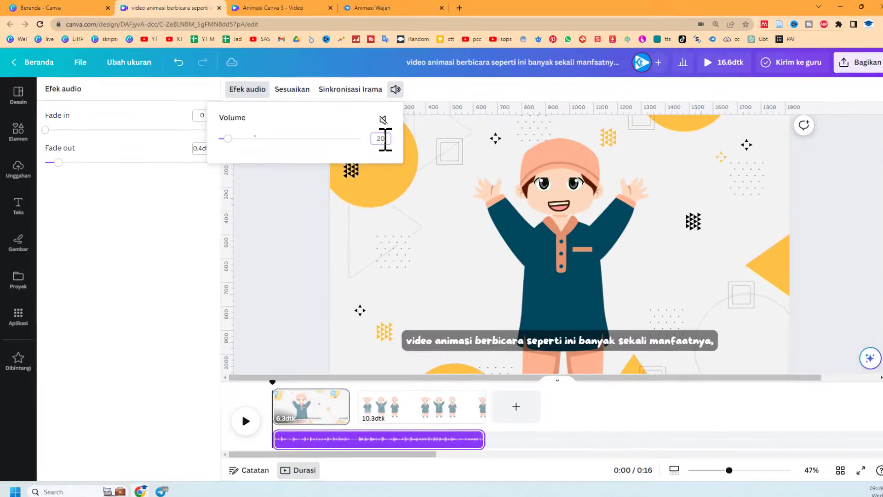
key("Escape")
Deselect the music track and play the video from the beginning to check the voice and music together.
left_click(295, 283)
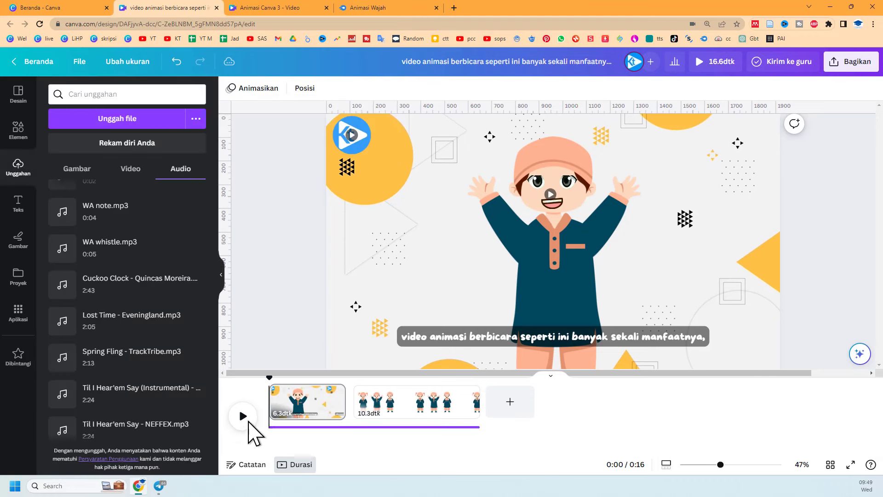
left_click(244, 429)
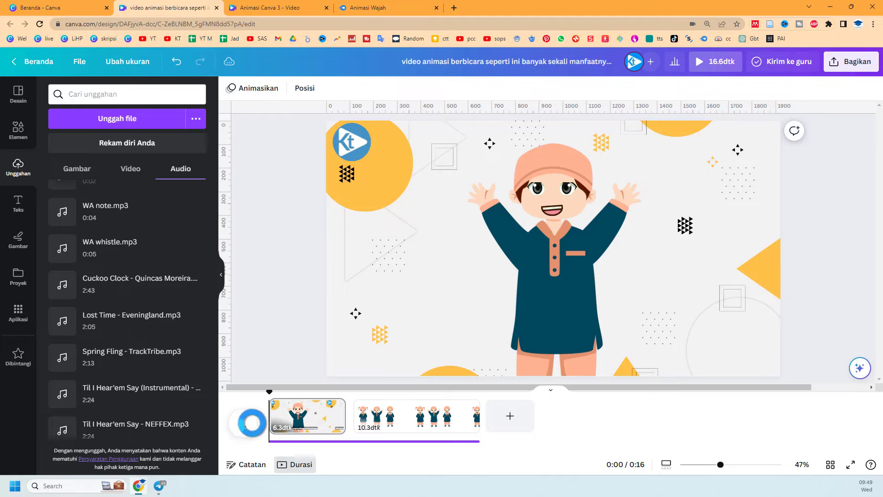
Preview the whole video at full size twice, close the preview and move the playhead to about 3 seconds on the first page.
left_click(732, 63)
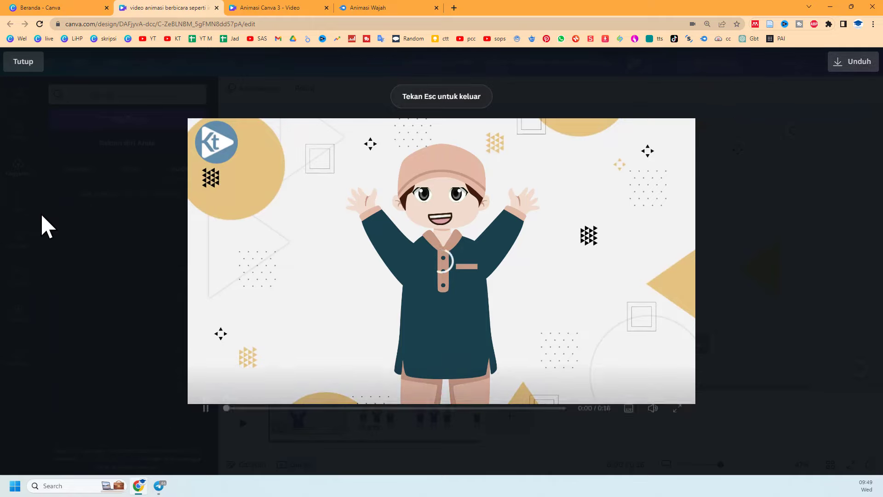
key("Escape")
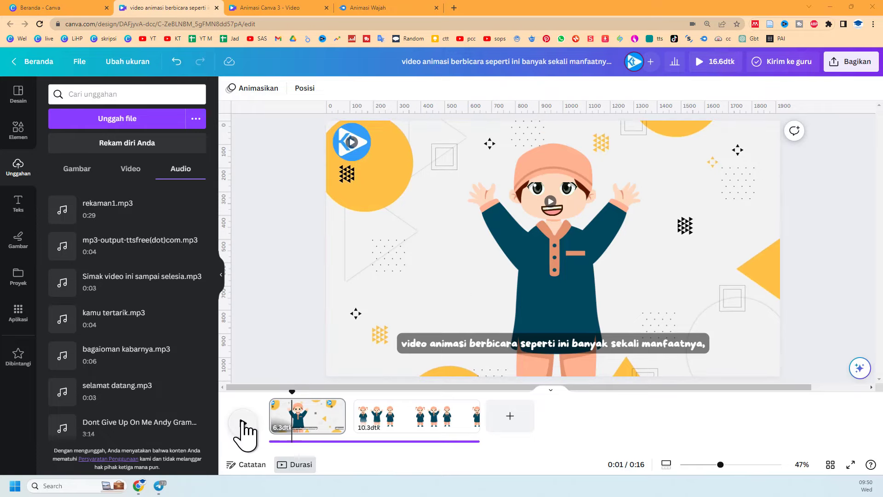
left_click(724, 66)
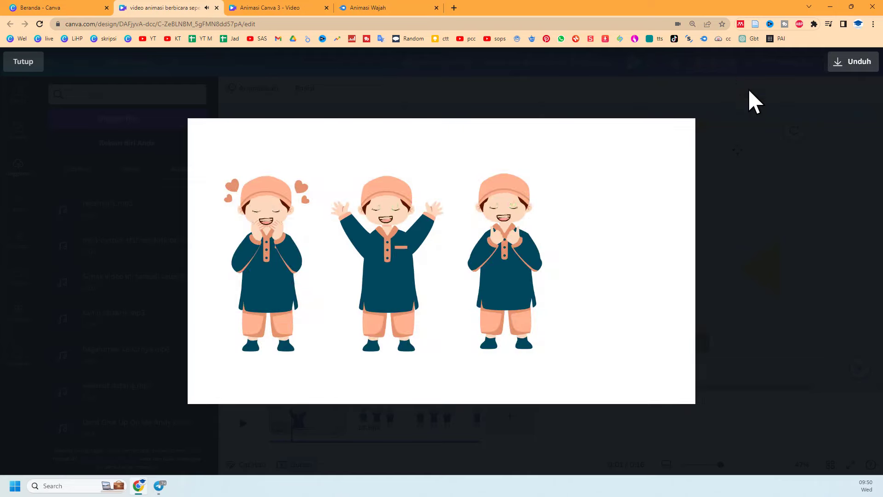
left_click(760, 264)
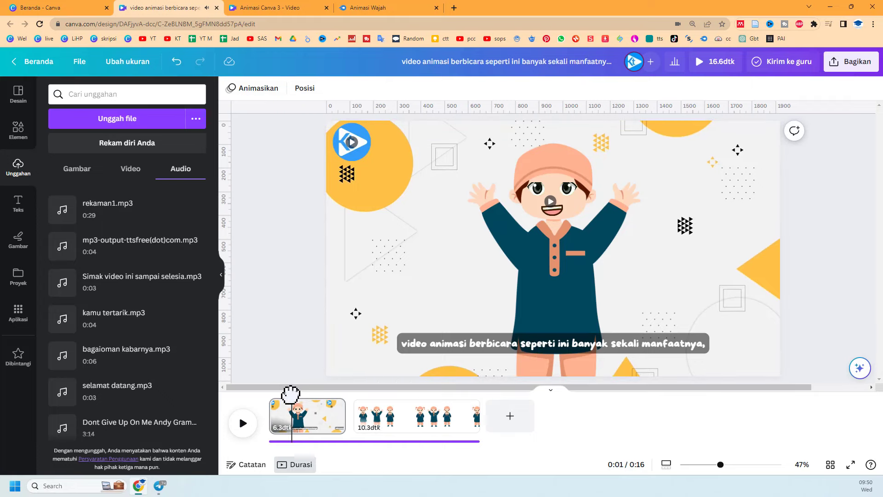
left_click_drag(292, 390, 311, 399)
Check the last page of the "Animasi Canva 3" design at about 26.7 seconds and return to the boy character's video design.
left_click(286, 8)
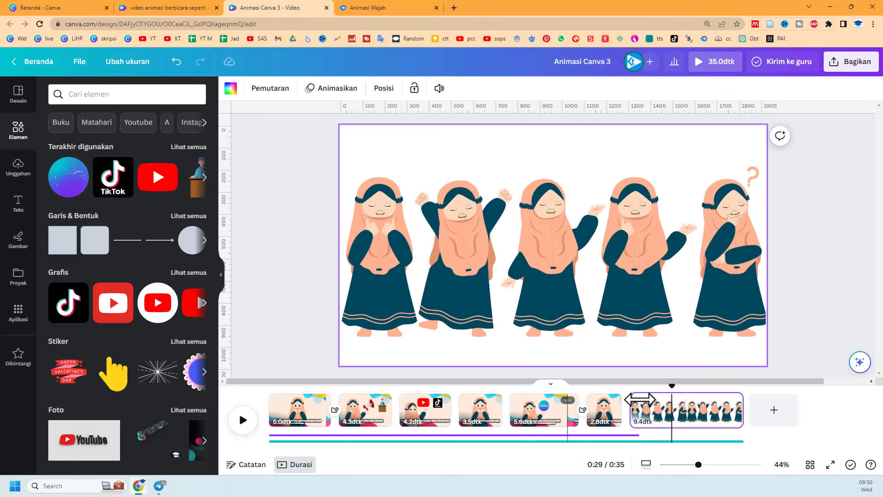
left_click_drag(674, 388, 644, 404)
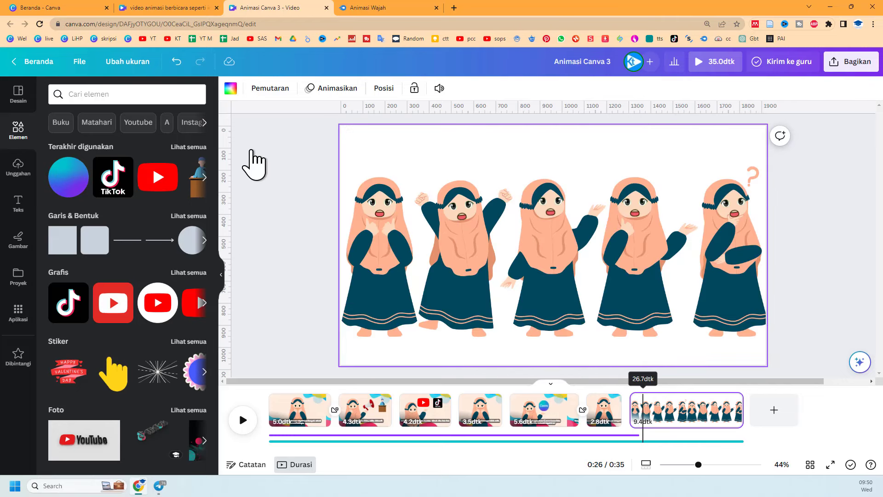
left_click(177, 4)
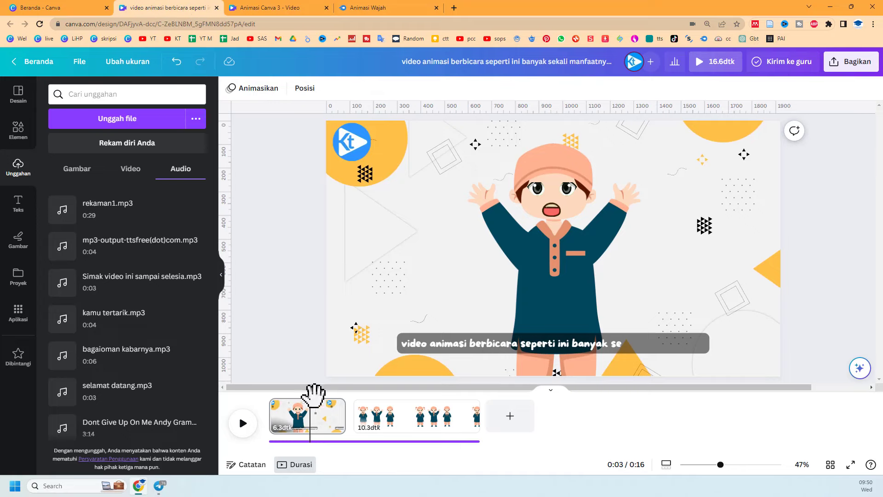
Switch to the "Animasi Canva 3" design and view its page with the YouTube and TikTok logos and its megaphone page.
left_click(295, 7)
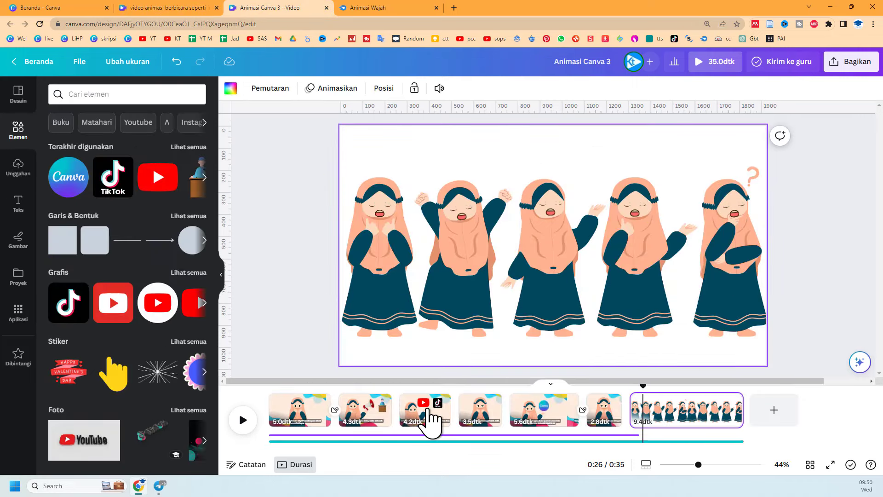
left_click(427, 413)
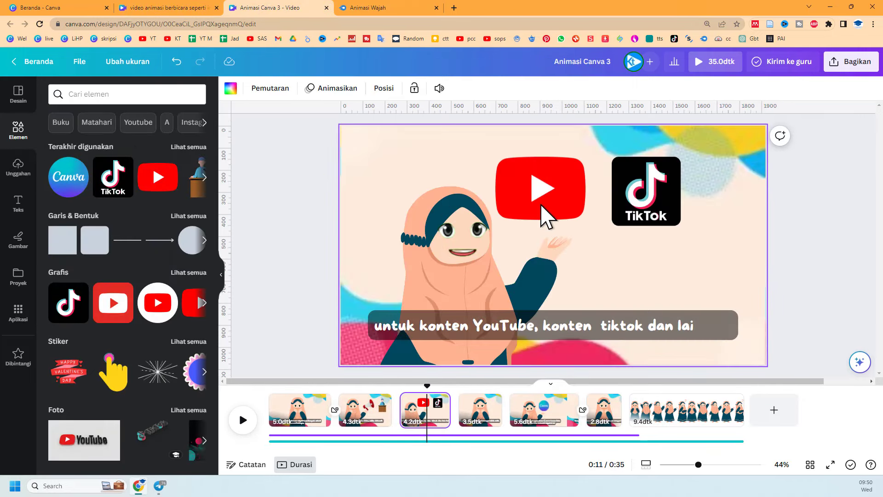
left_click(394, 416)
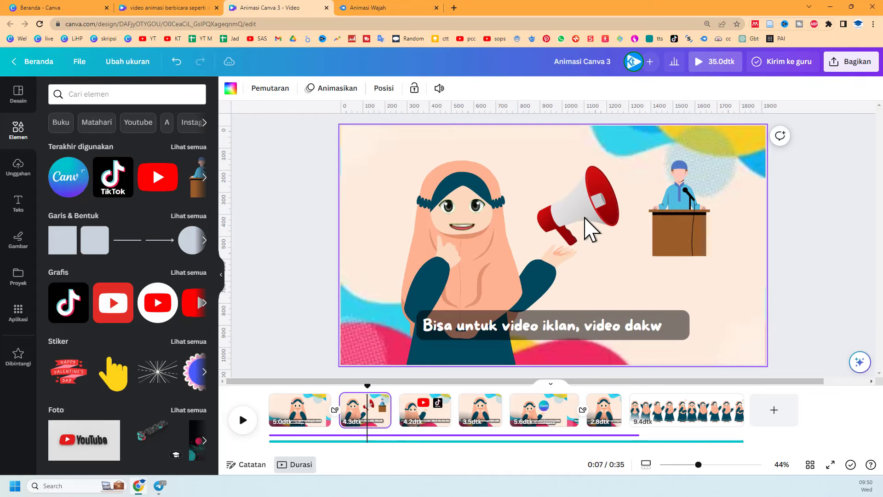